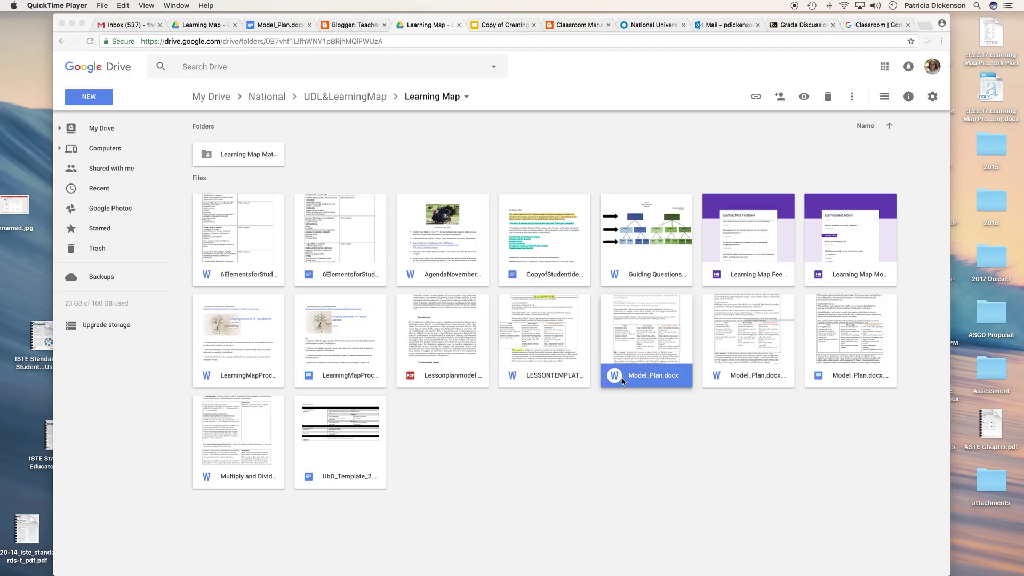
Step: Open the uploaded Model_Plan.docx from Google Drive in Google Docs
left_click(655, 378)
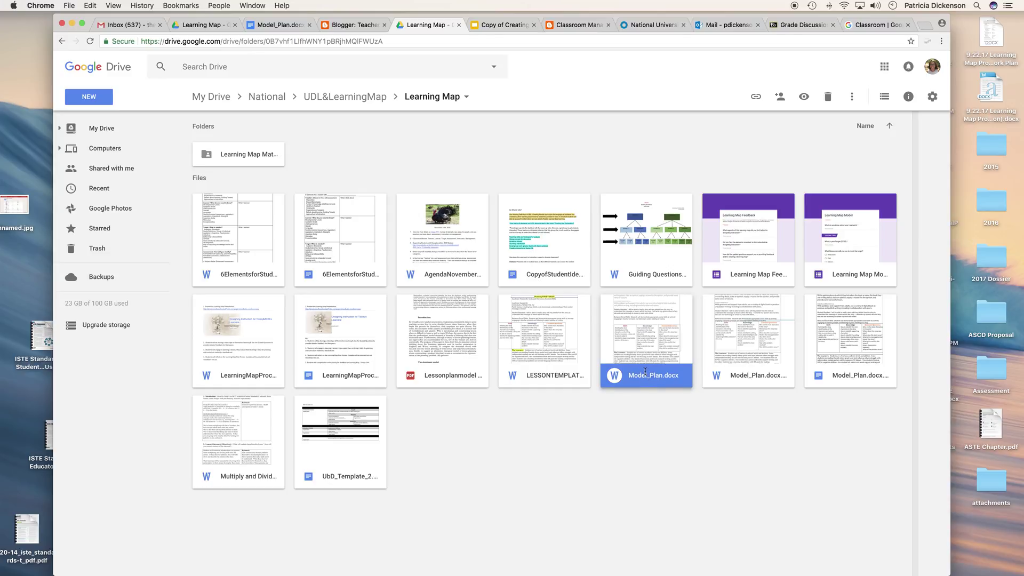
double_click(646, 374)
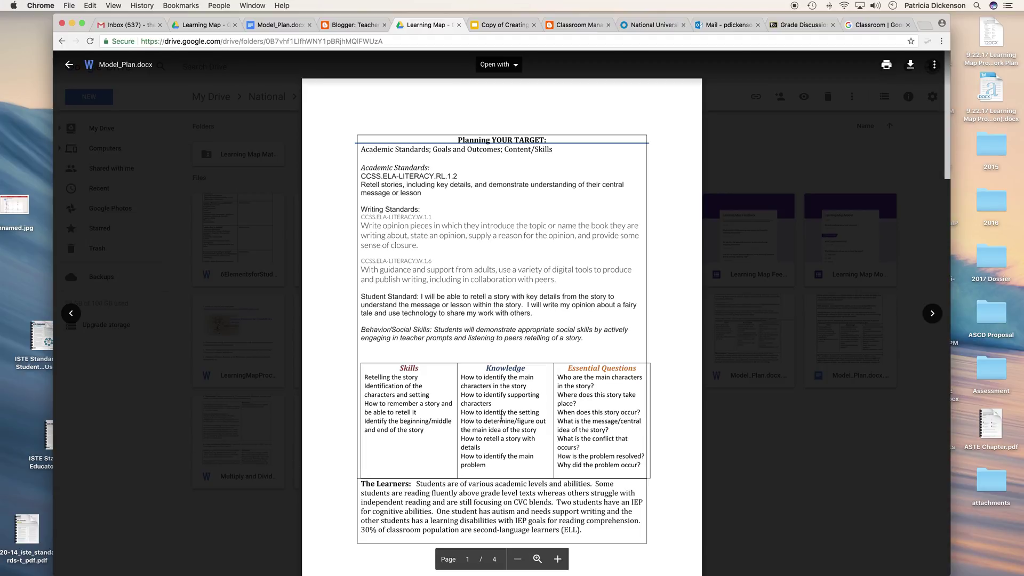
left_click(516, 66)
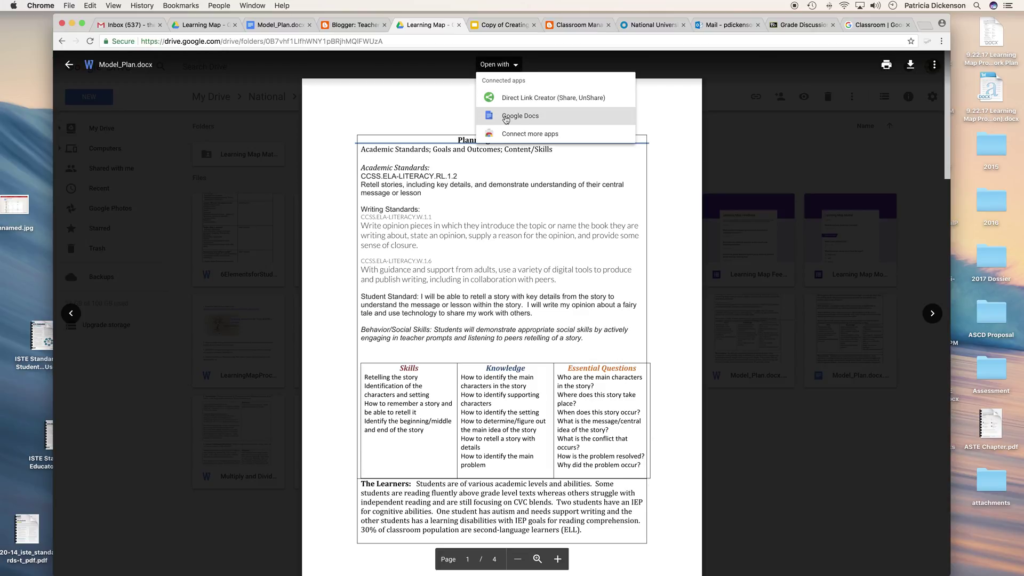
left_click(516, 120)
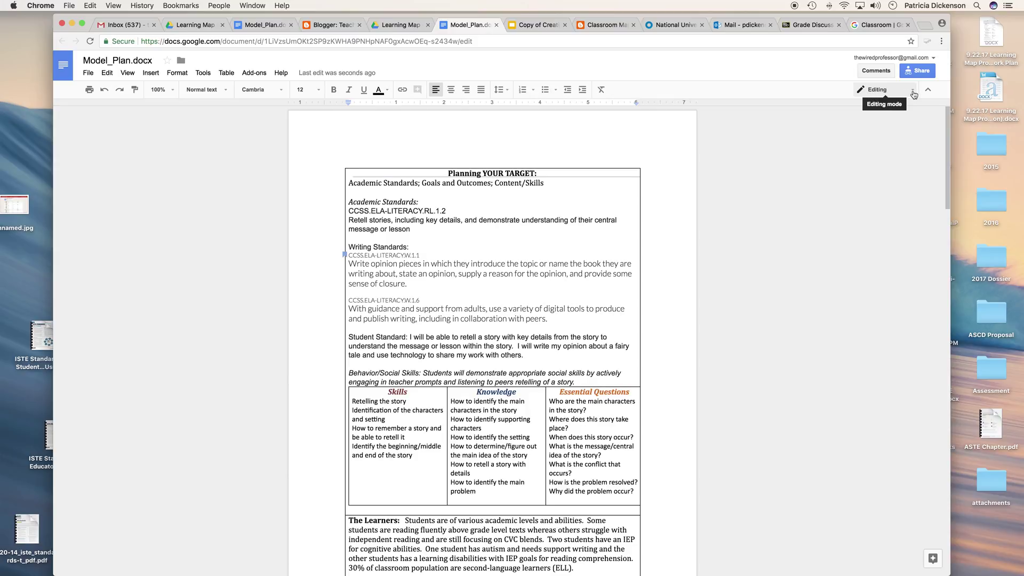
Step: Keep the document in Editing mode, show the comments panel, and select the Retell stories standard
left_click(914, 95)
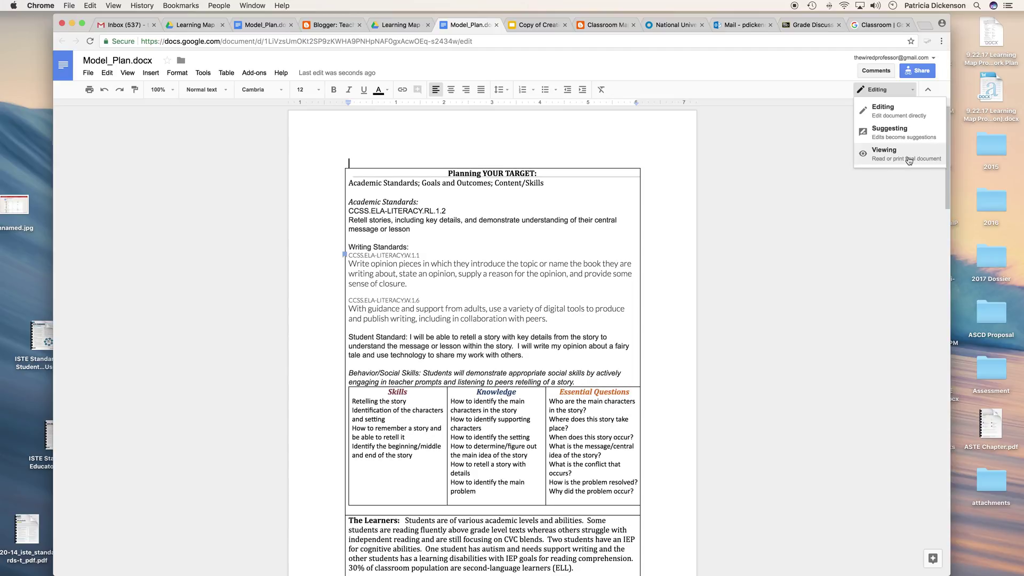
left_click(881, 113)
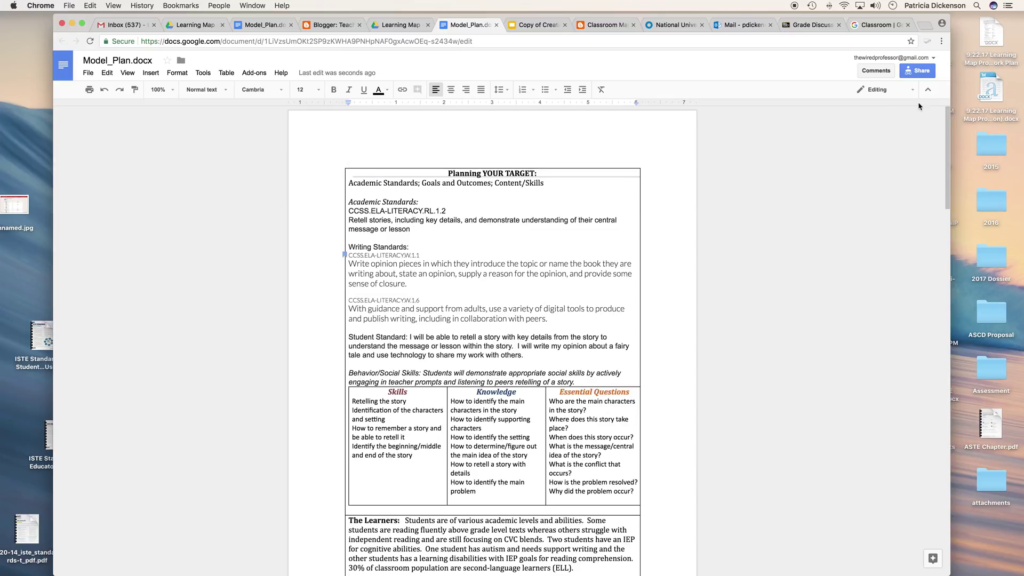
left_click(872, 72)
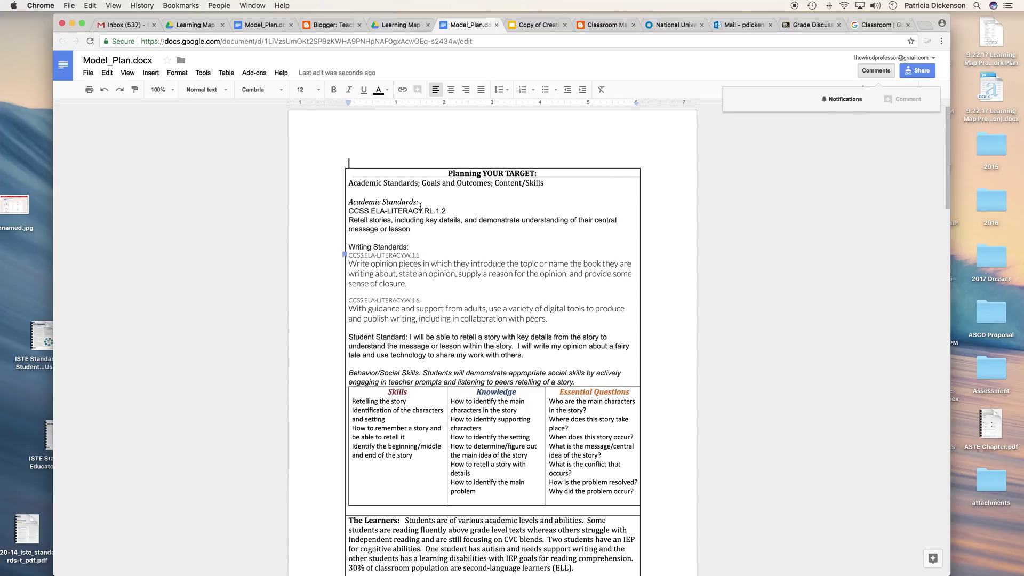
left_click_drag(420, 232, 345, 219)
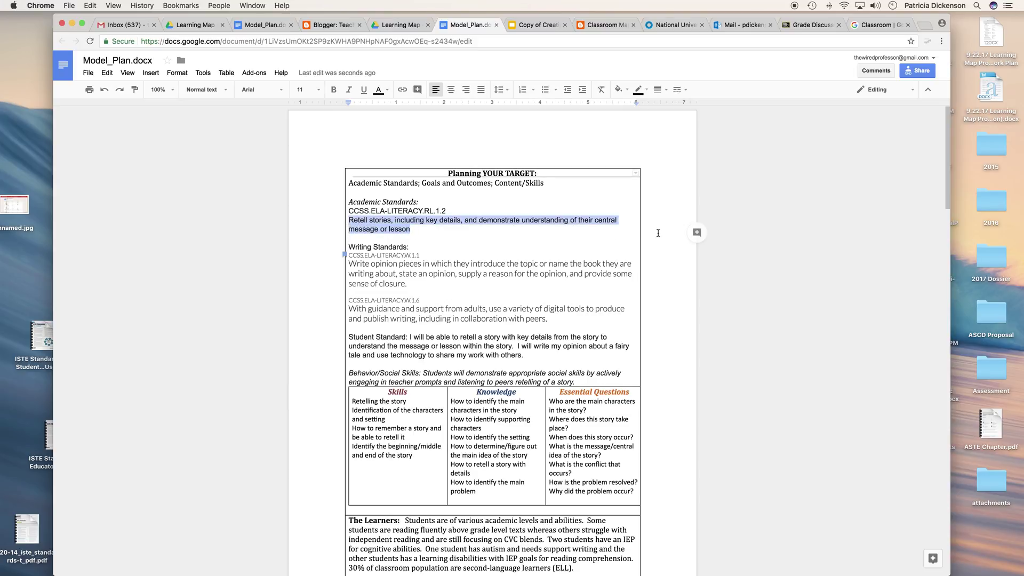
Step: Comment 'Great that you are thinking about a specific standard!' on the selected Retell stories standard
left_click(698, 234)
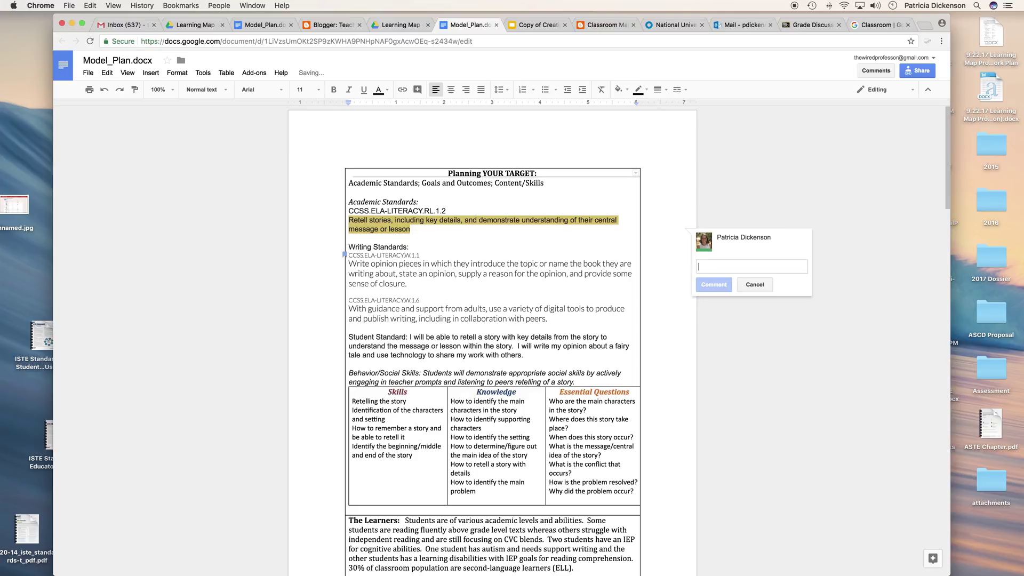
type("Great that you are th")
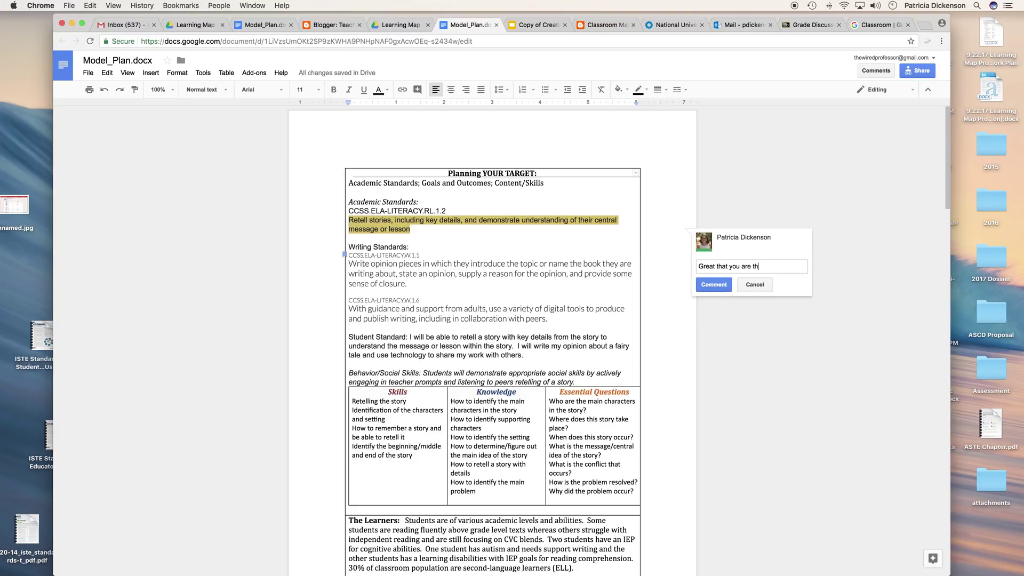
type("inking about a specific standard!")
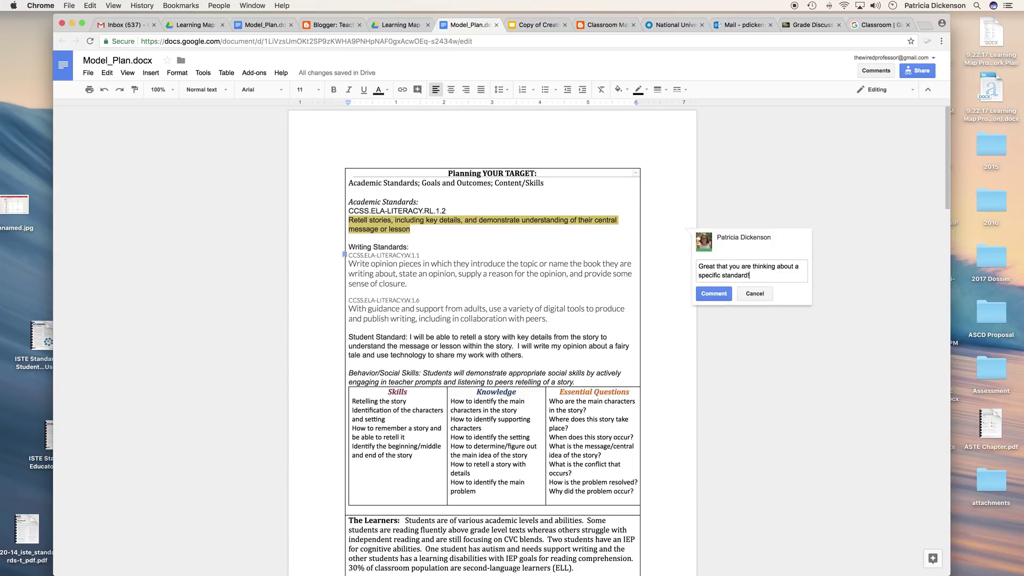
left_click(713, 295)
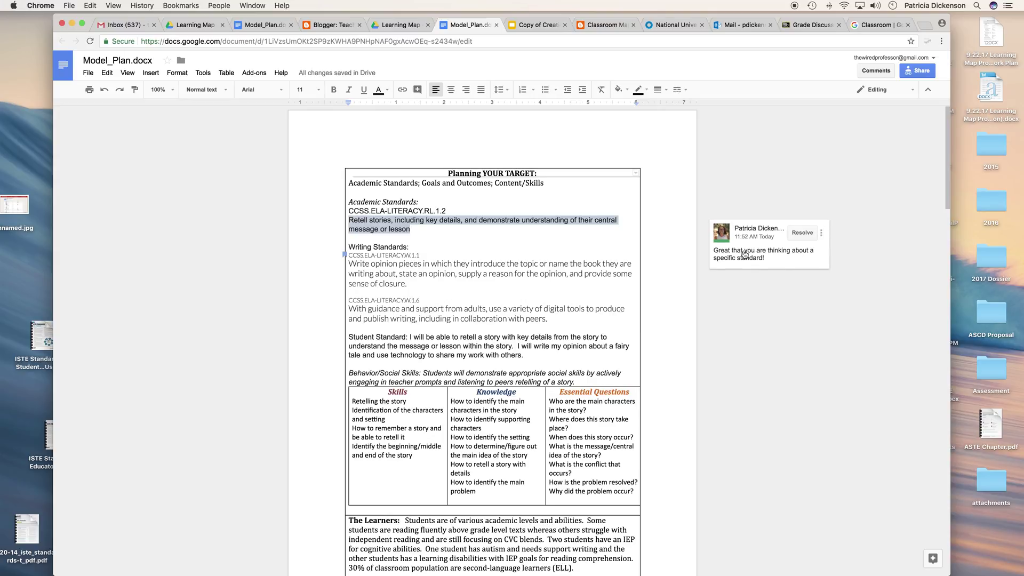
left_click(821, 235)
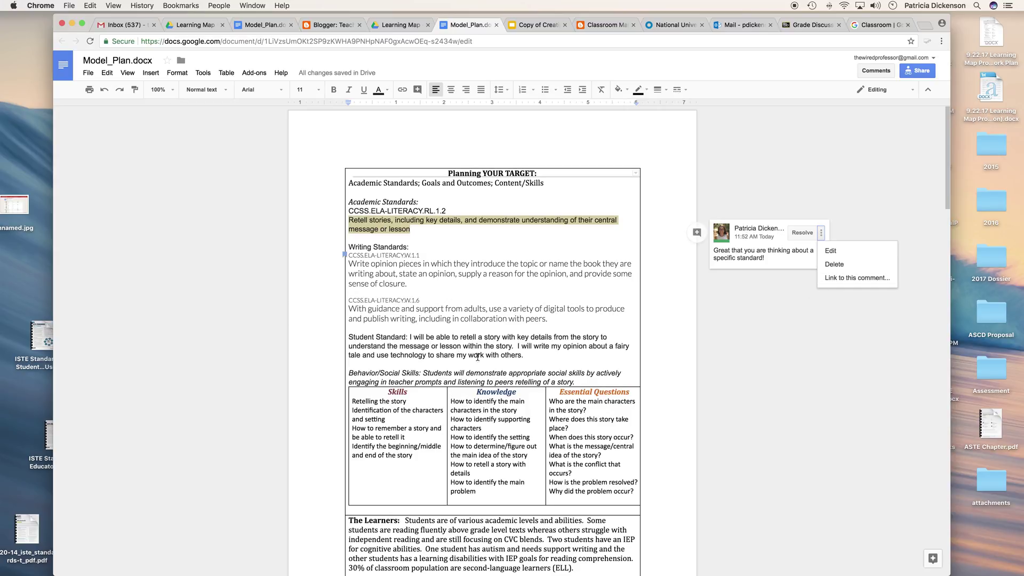
Step: Comment 'what modifications will you make for your students with exceptionalities?' on the Student Standard sentence
left_click(524, 360)
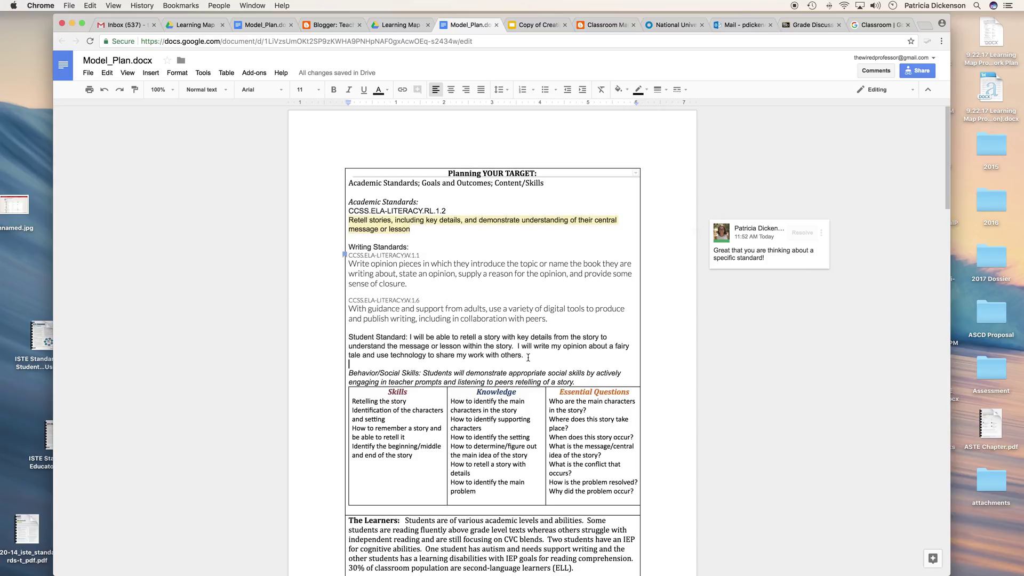
left_click_drag(527, 355, 409, 338)
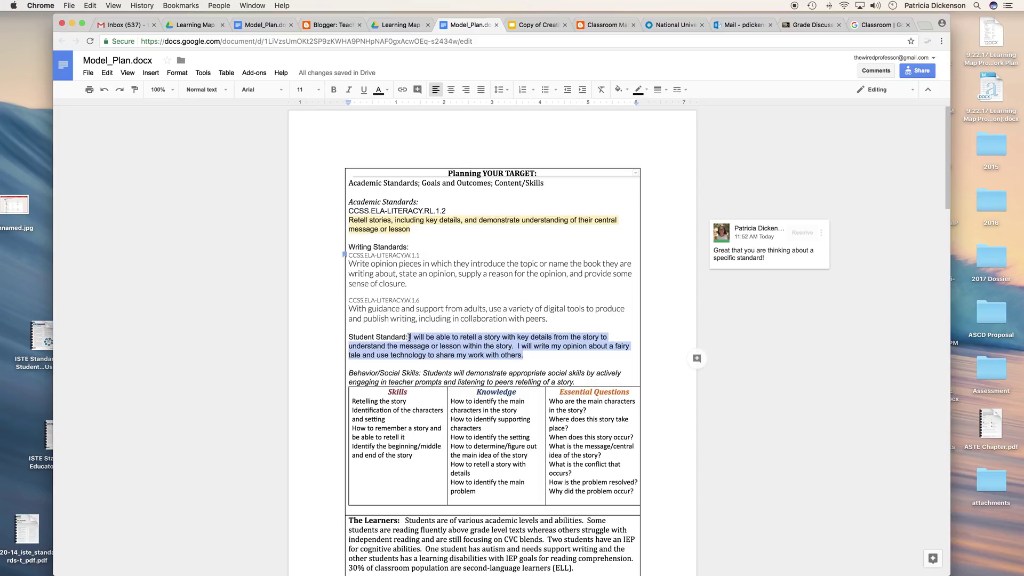
left_click(697, 360)
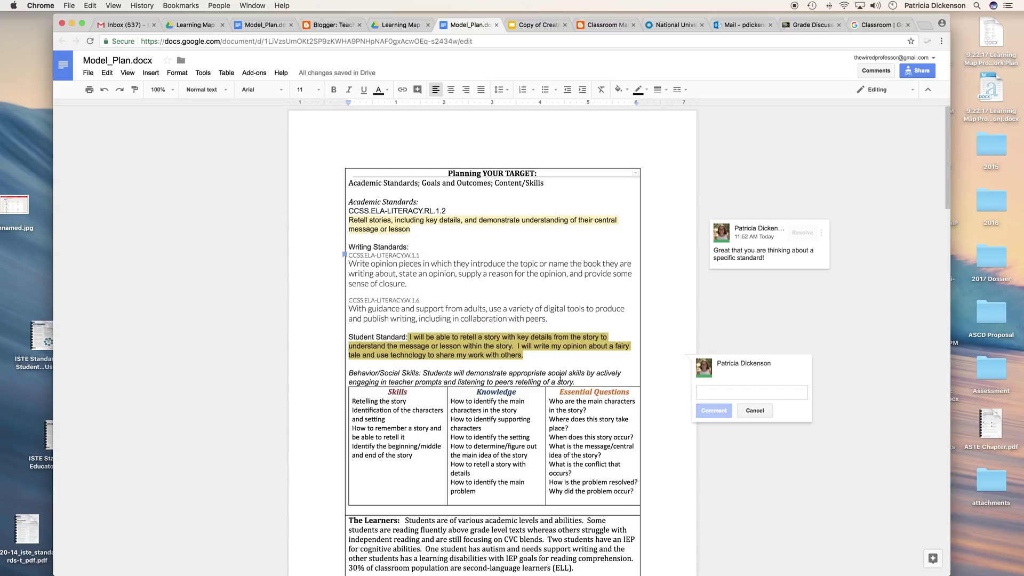
type("what m")
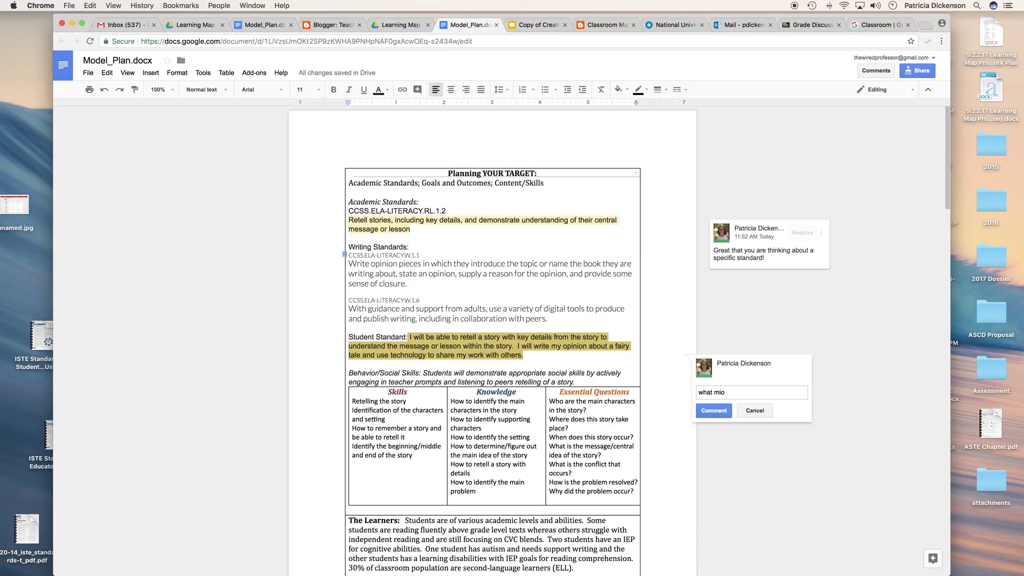
type("odici")
key("BackSpace")
key("BackSpace")
type("fications will you make for your students w")
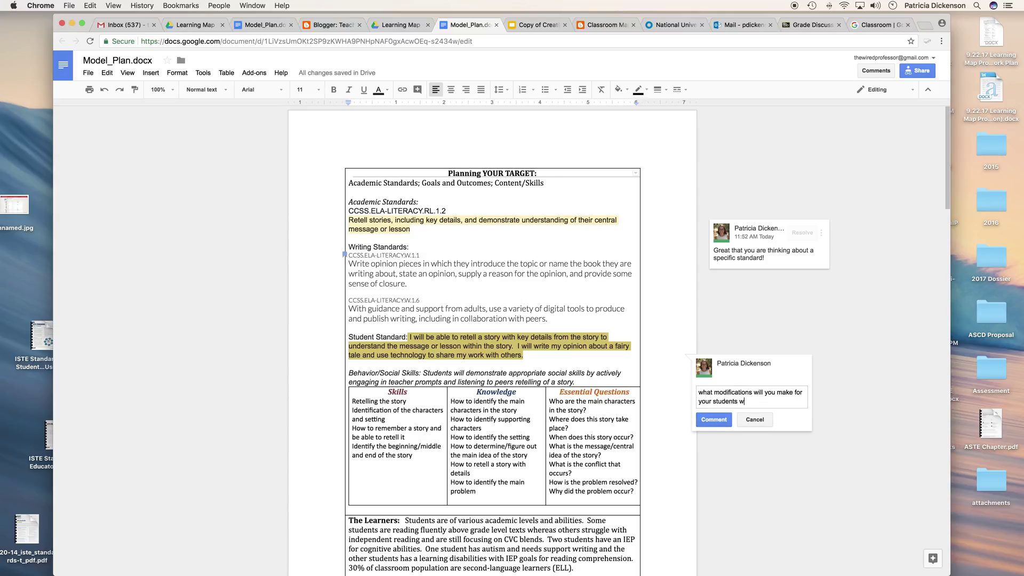
type("ith exceptionalities?")
left_click(713, 420)
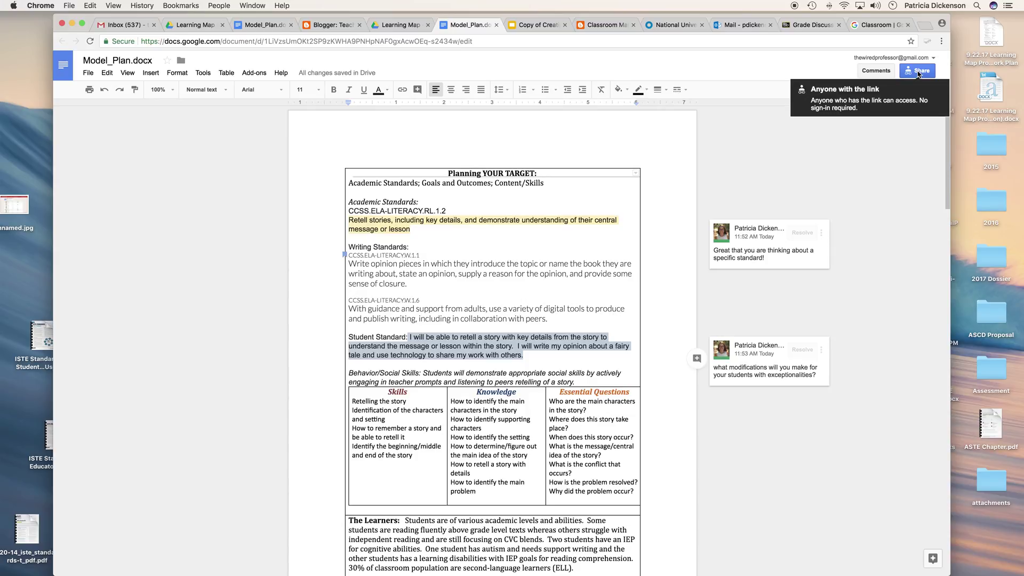
Step: Set link sharing to 'Anyone with the link can comment' and copy the link
left_click(918, 73)
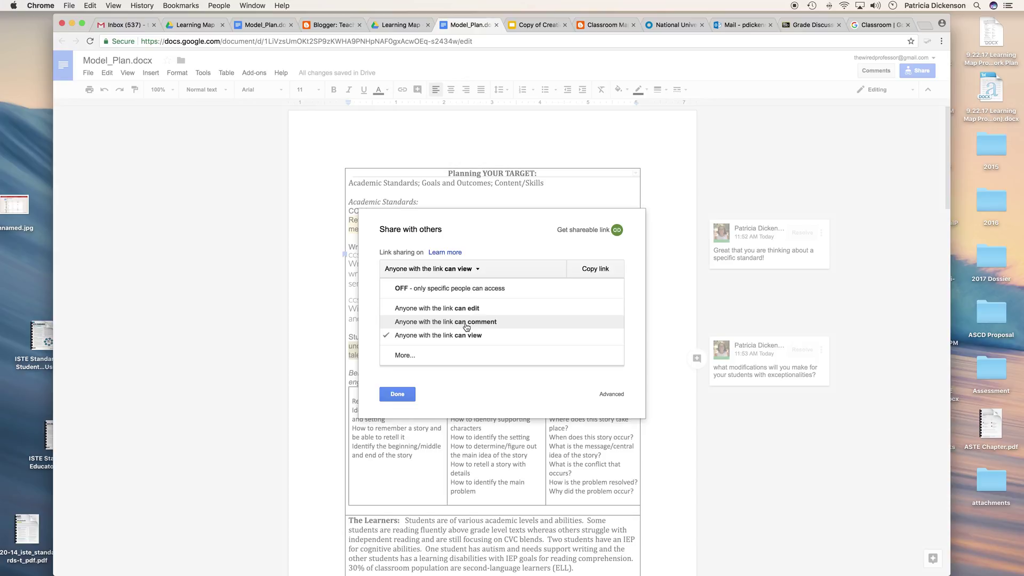
left_click(466, 321)
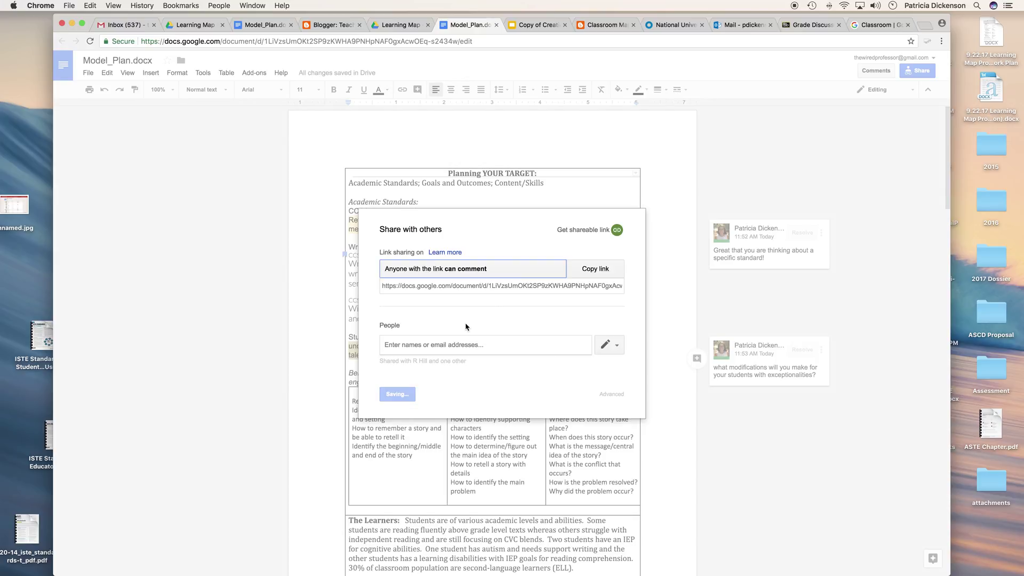
left_click(596, 271)
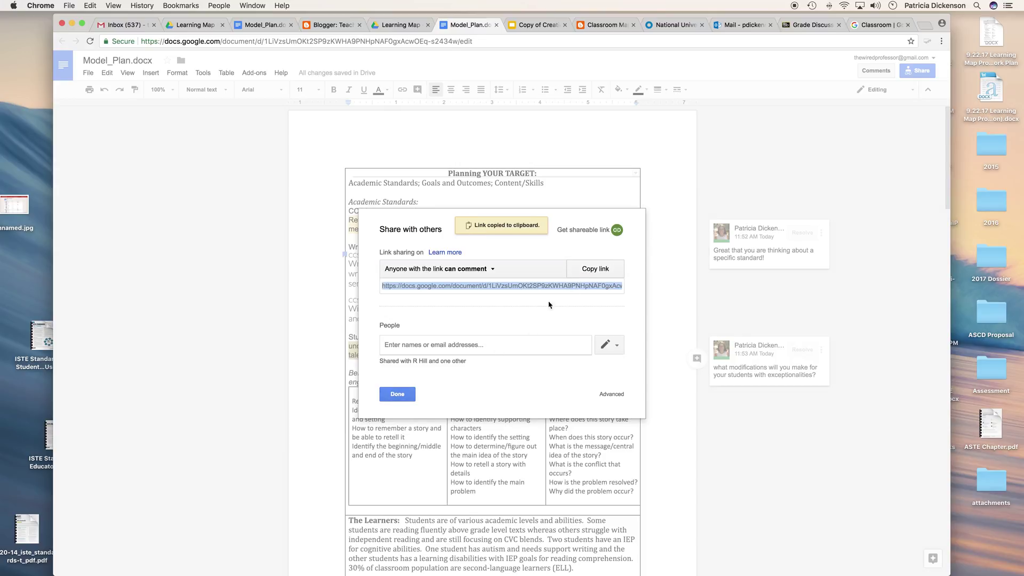
left_click(399, 397)
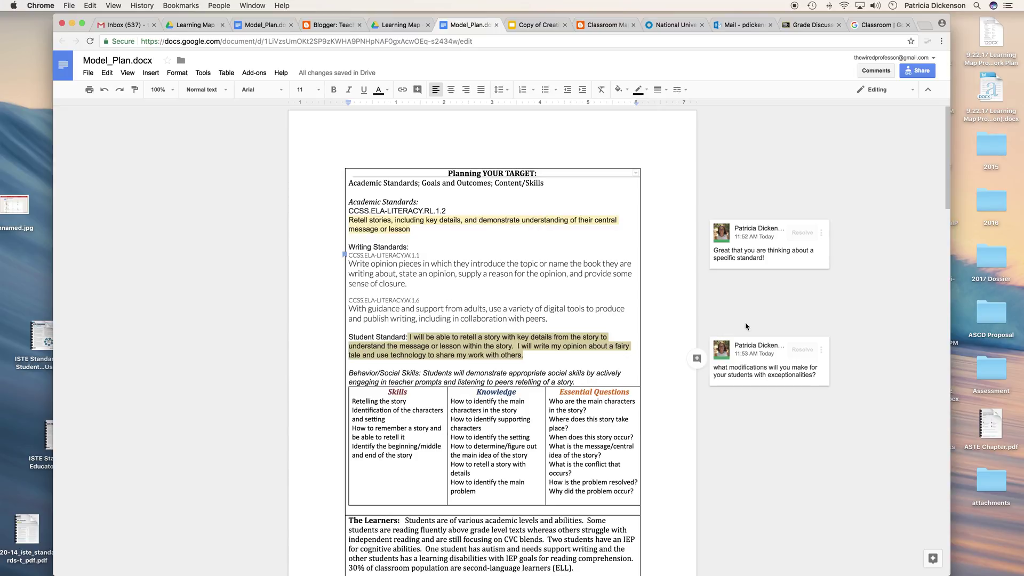
left_click(794, 7)
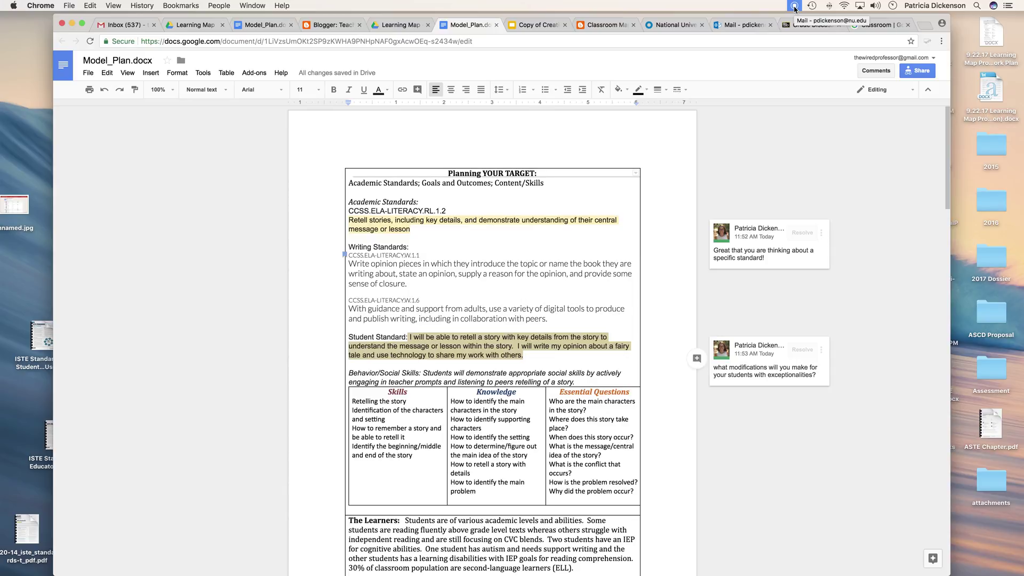